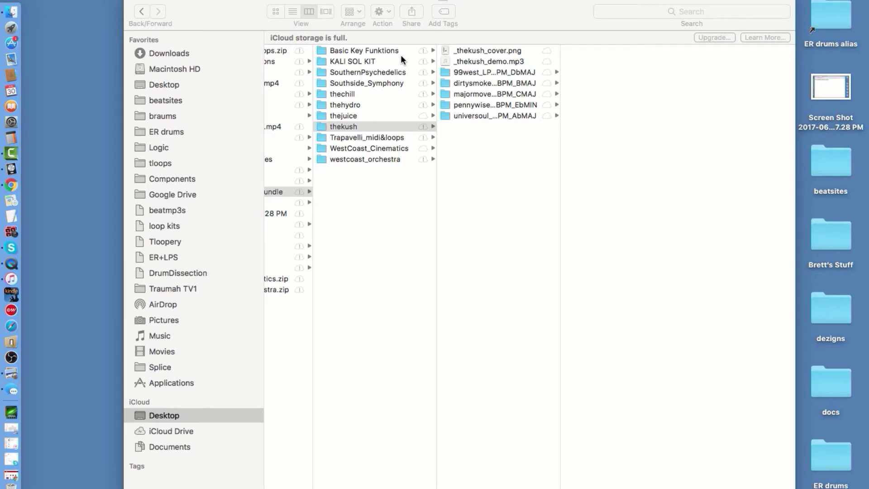
Step: Open the adolesun folder inside Basic Key Funktions and widen the column listing its WAV files
{"action": "left_click", "coordinate": [397, 49]}
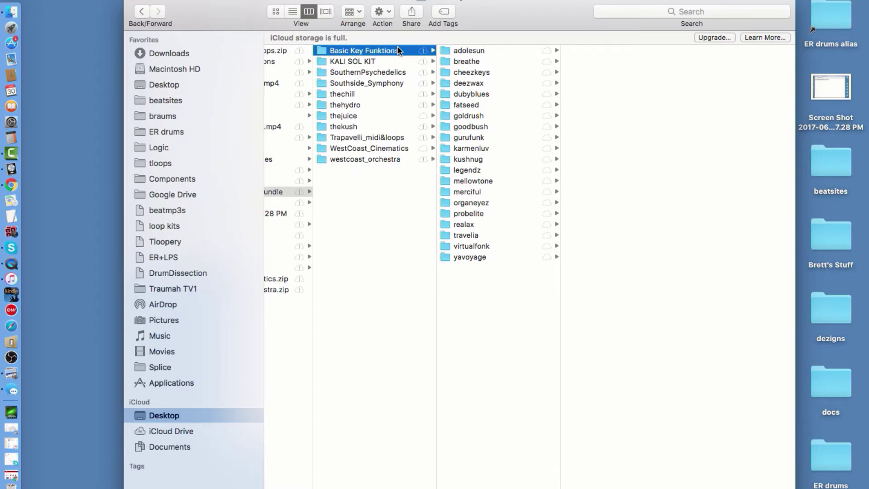
{"action": "left_click", "coordinate": [466, 50]}
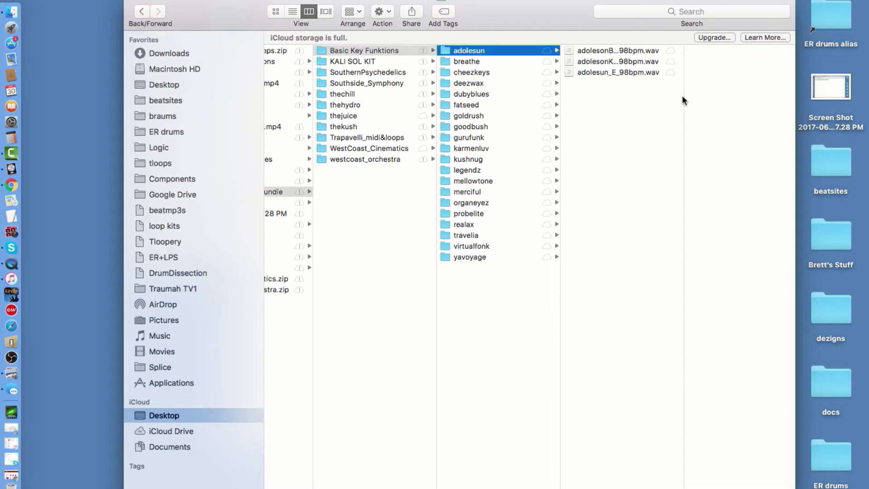
{"action": "left_click_drag", "start_coordinate": [685, 94], "coordinate": [740, 94]}
Step: Look through the Ksk_BonusDrumLoops, Ksk_Samples1 and Ksk_samples2 folders of the KALI SOL KIT
{"action": "left_click", "coordinate": [391, 72]}
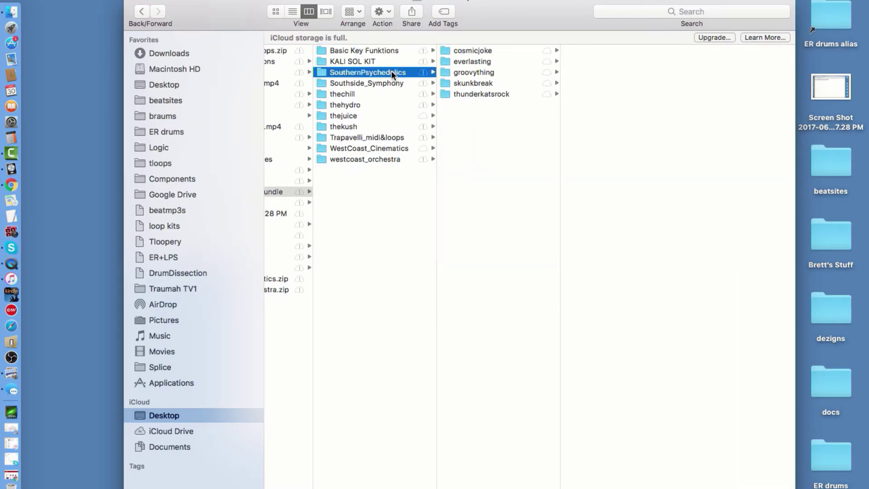
{"action": "left_click", "coordinate": [388, 62]}
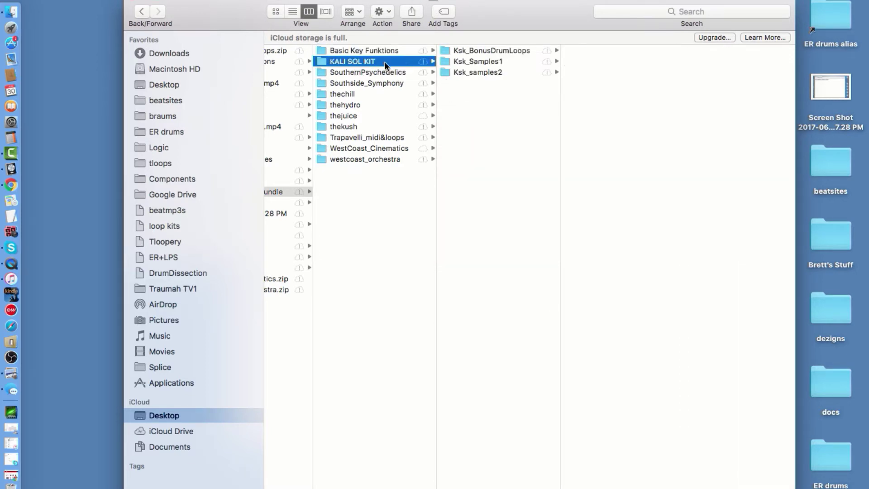
{"action": "left_click", "coordinate": [459, 53]}
{"action": "left_click", "coordinate": [462, 61]}
{"action": "left_click", "coordinate": [466, 72]}
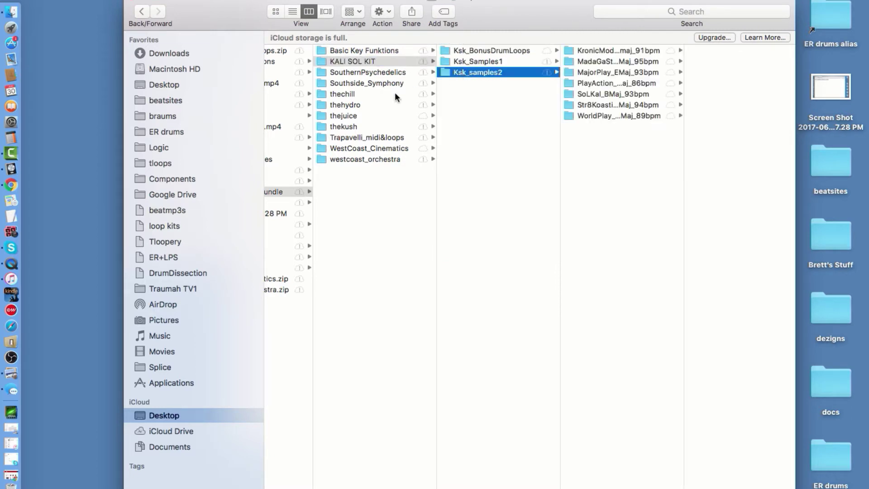
Step: Browse the everlasting, cosmicjoke and skunkbreak folders inside SouthernPsychedelics
{"action": "left_click", "coordinate": [389, 72]}
{"action": "left_click", "coordinate": [459, 61]}
{"action": "left_click", "coordinate": [470, 50]}
{"action": "left_click", "coordinate": [477, 84]}
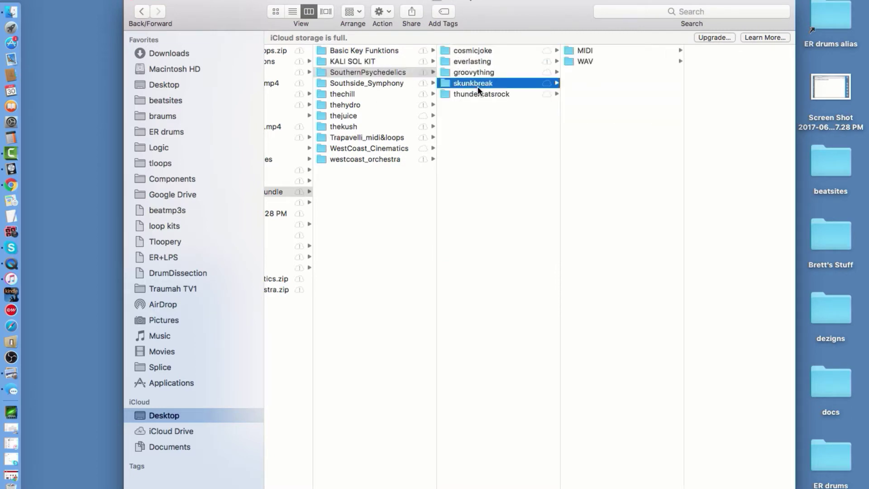
Step: Inspect skunkbreak's MIDI folder and the DRUMS and LOOPS folders inside its WAV folder
{"action": "left_click", "coordinate": [571, 60]}
{"action": "left_click", "coordinate": [605, 51]}
{"action": "left_click", "coordinate": [629, 60]}
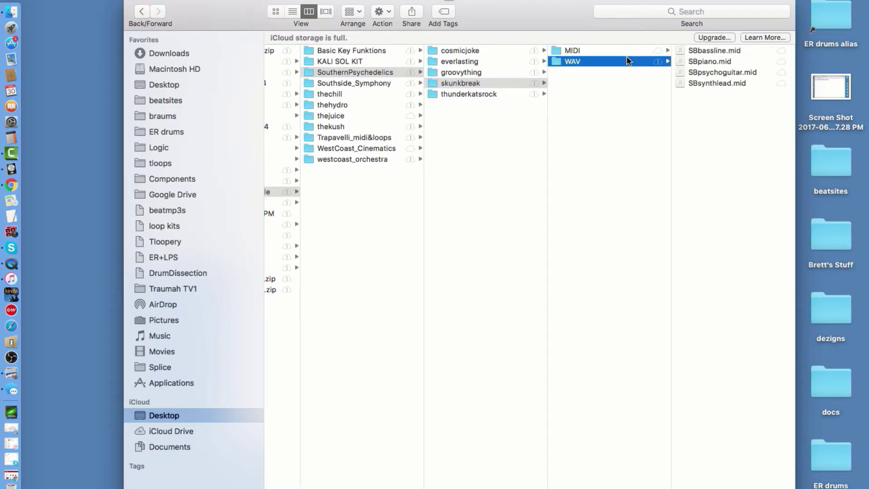
{"action": "left_click", "coordinate": [710, 60]}
{"action": "left_click", "coordinate": [658, 50]}
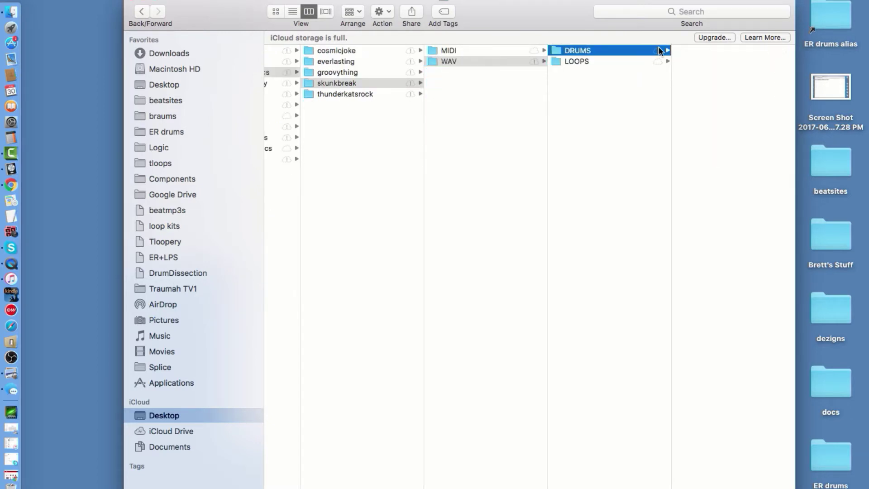
{"action": "left_click", "coordinate": [618, 61]}
Step: Return to the adolesun folder in Basic Key Funktions and widen its file column to show the full file names
{"action": "scroll", "coordinate": [381, 61], "scroll_direction": "left", "scroll_amount": 3}
{"action": "left_click", "coordinate": [360, 53]}
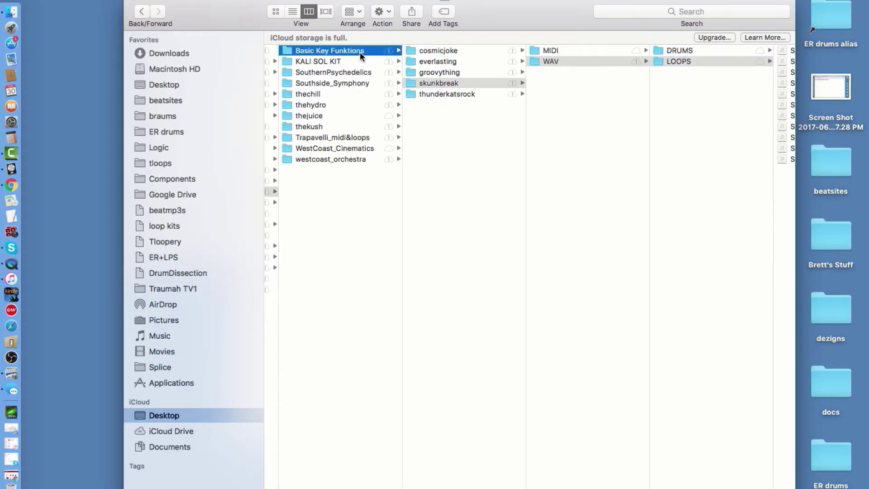
{"action": "left_click", "coordinate": [452, 53]}
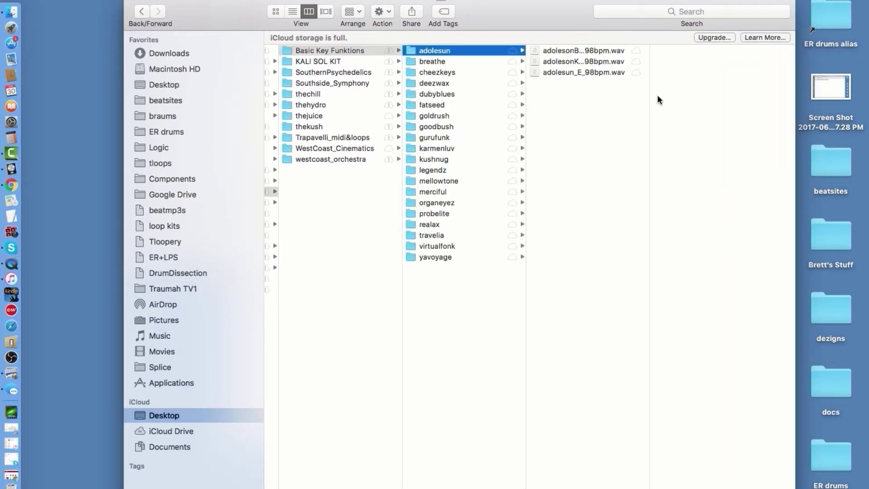
{"action": "left_click_drag", "start_coordinate": [650, 97], "coordinate": [721, 96]}
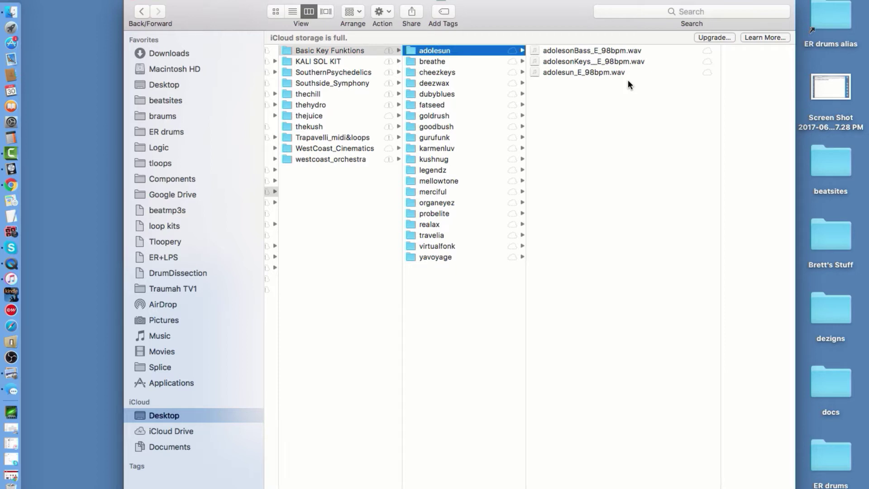
Step: Play the audio preview of adolesonKeys__E_98bpm.wav and stop it
{"action": "left_click", "coordinate": [556, 58]}
{"action": "left_click", "coordinate": [732, 216]}
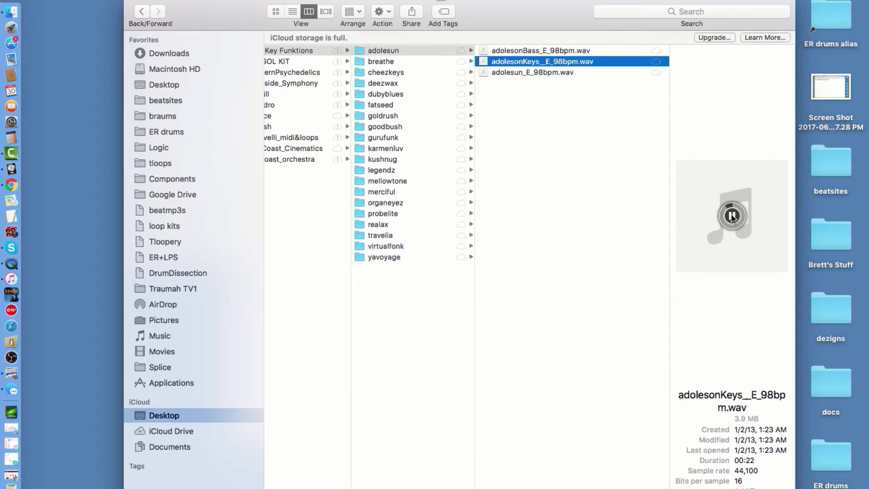
{"action": "left_click", "coordinate": [732, 216]}
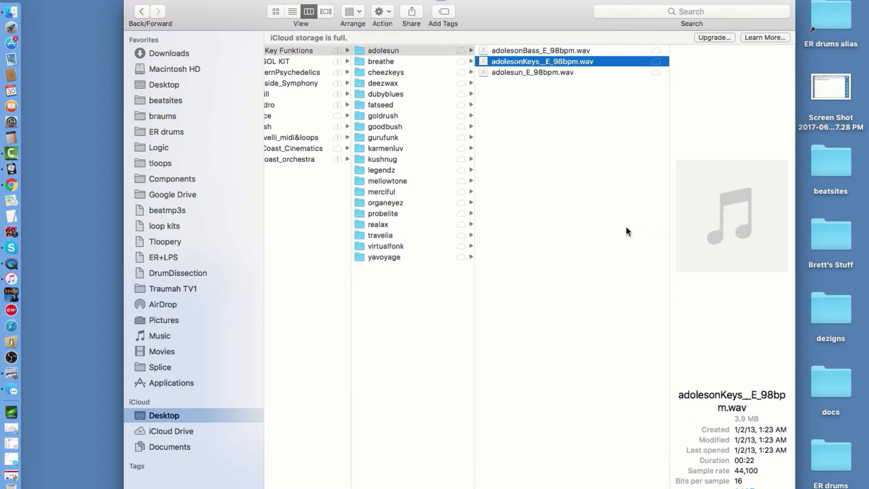
Step: Open the WAV folder of cosmicjoke inside SouthernPsychedelics
{"action": "scroll", "coordinate": [626, 226], "scroll_direction": "left", "scroll_amount": 5}
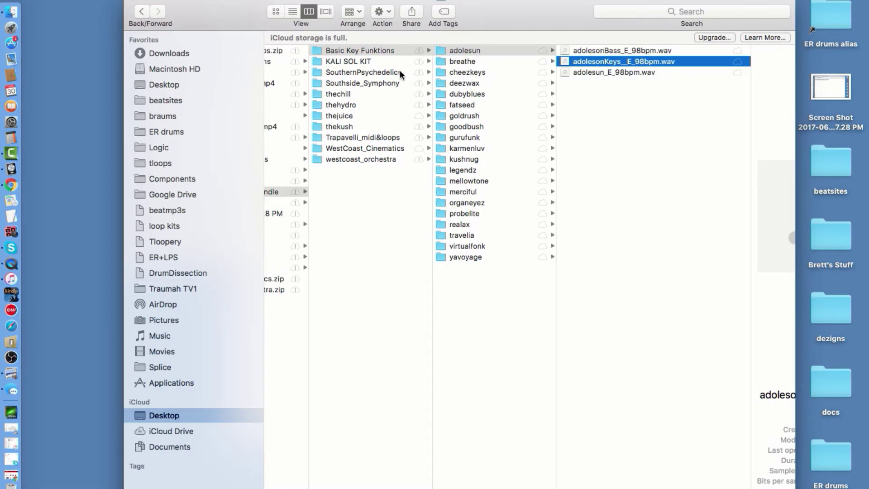
{"action": "left_click", "coordinate": [400, 72]}
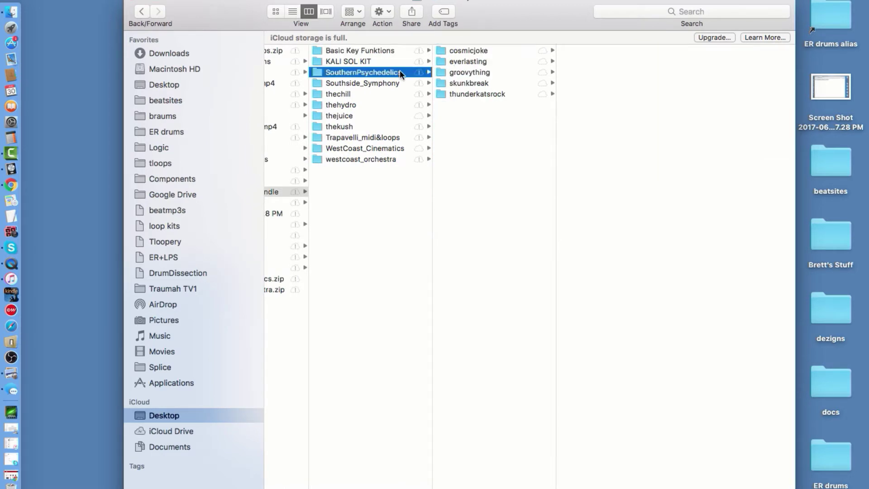
{"action": "left_click", "coordinate": [471, 52]}
{"action": "left_click", "coordinate": [574, 61]}
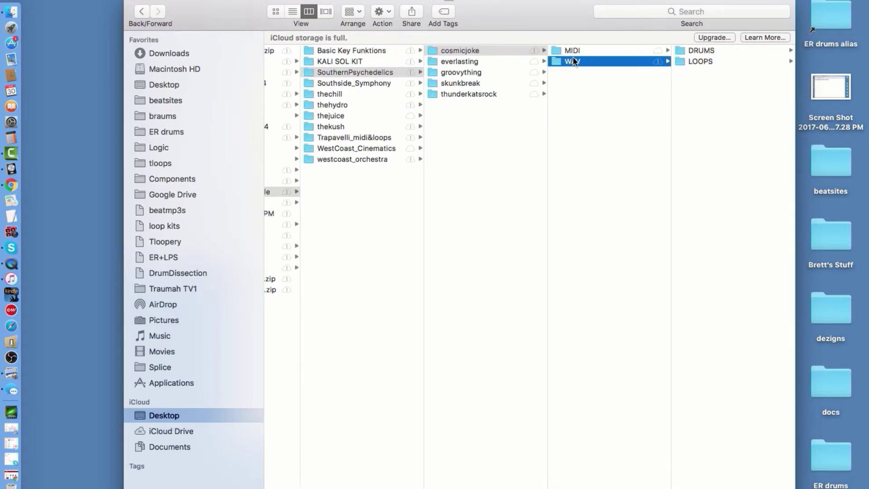
Step: Look through the clapz_N_snares, kiks_N_toms, percs and symbols_N_hats folders in Southside_Symphony's southside_drums
{"action": "scroll", "coordinate": [324, 117], "scroll_direction": "left", "scroll_amount": 1}
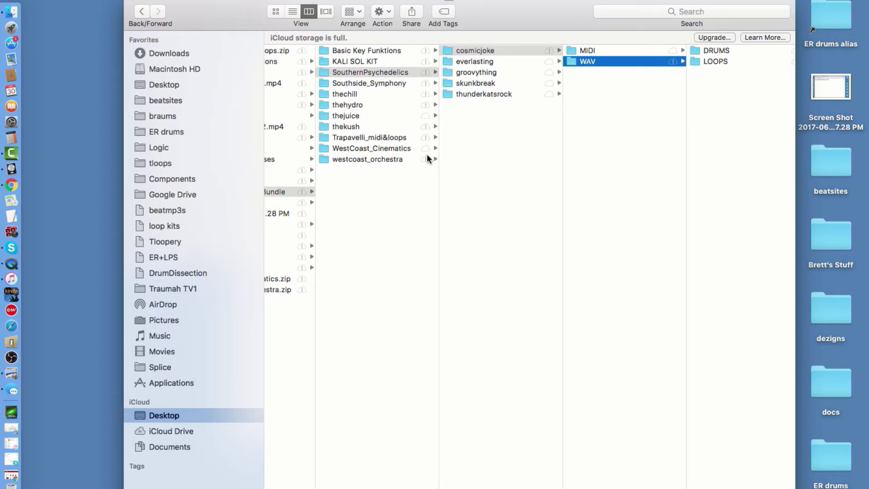
{"action": "left_click", "coordinate": [391, 82]}
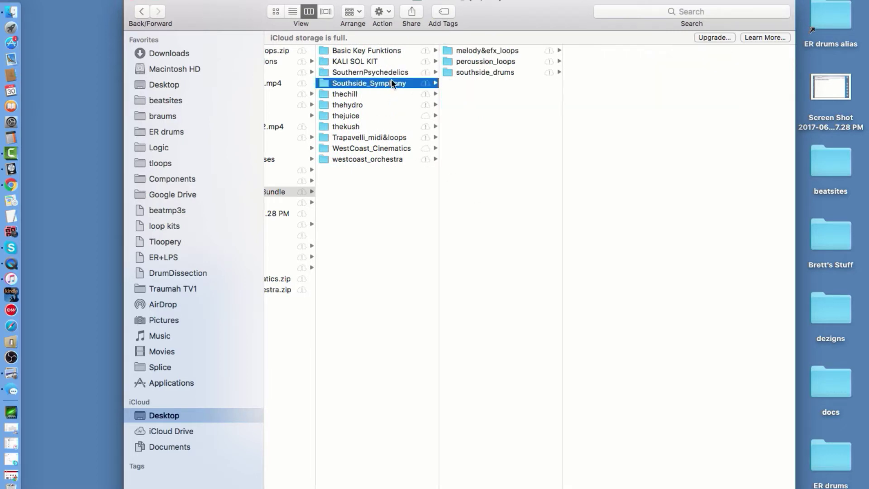
{"action": "left_click", "coordinate": [528, 71]}
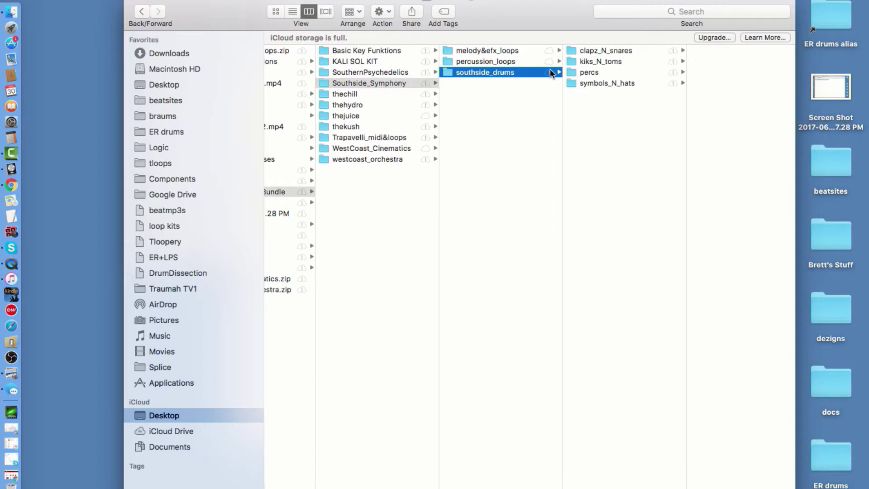
{"action": "left_click", "coordinate": [583, 48]}
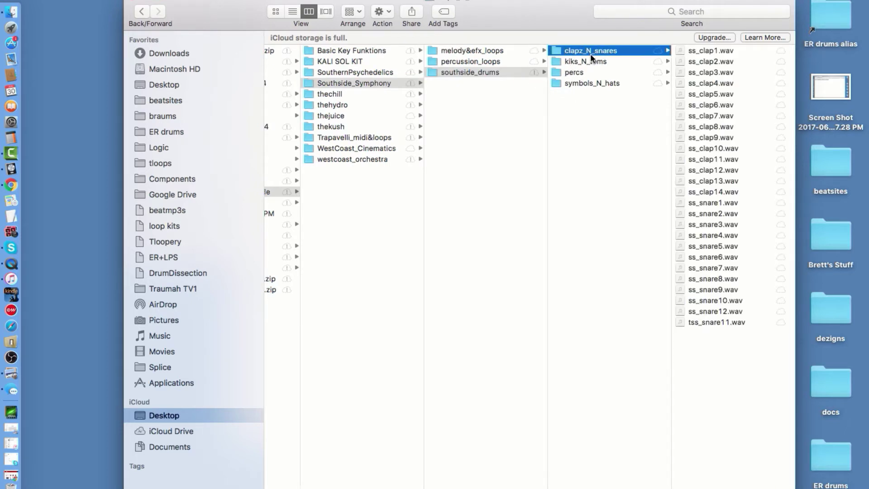
{"action": "left_click", "coordinate": [591, 63]}
{"action": "left_click", "coordinate": [591, 72]}
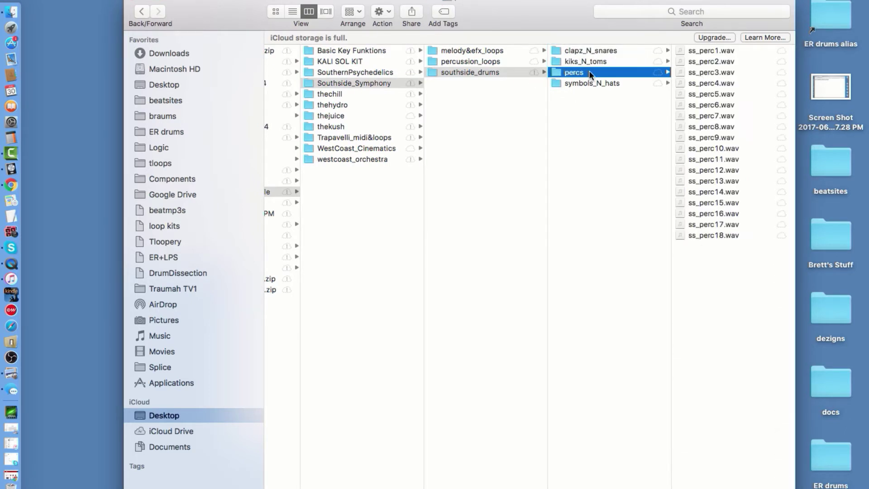
{"action": "left_click", "coordinate": [592, 83]}
Step: Open southside_1 inside melody&efx_loops and widen the window so its full file names show
{"action": "left_click", "coordinate": [512, 49]}
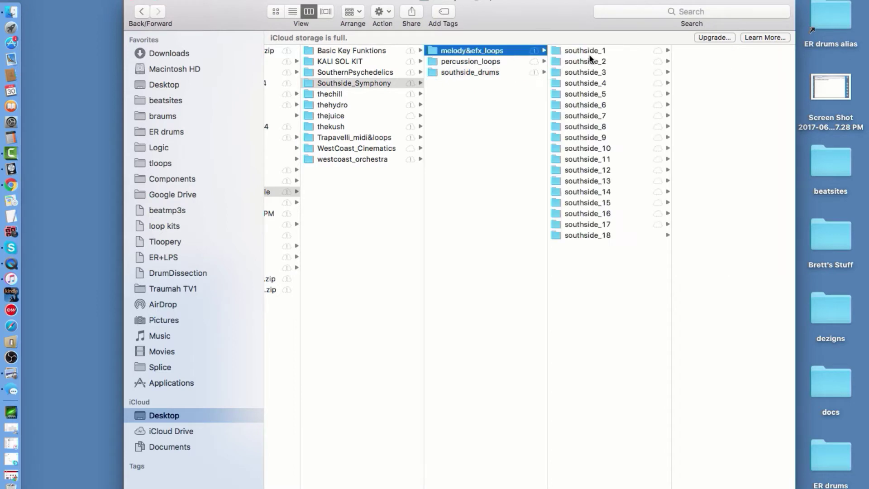
{"action": "left_click", "coordinate": [577, 50]}
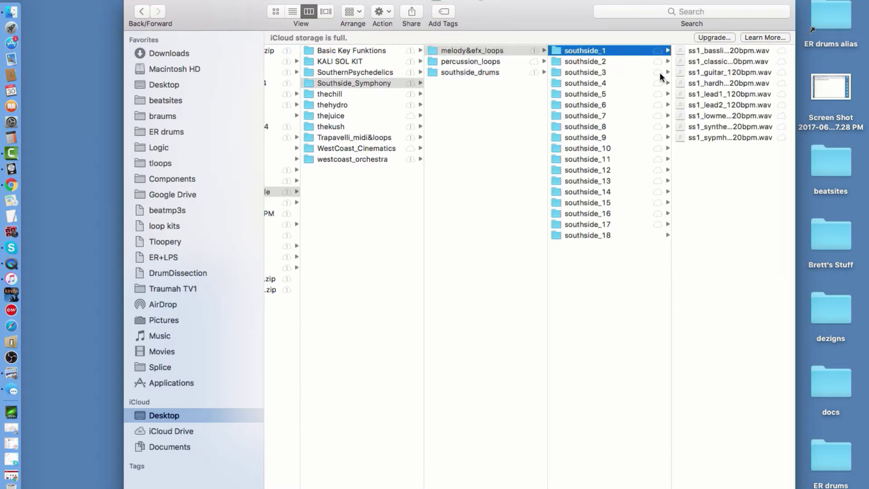
{"action": "double_click", "coordinate": [795, 144]}
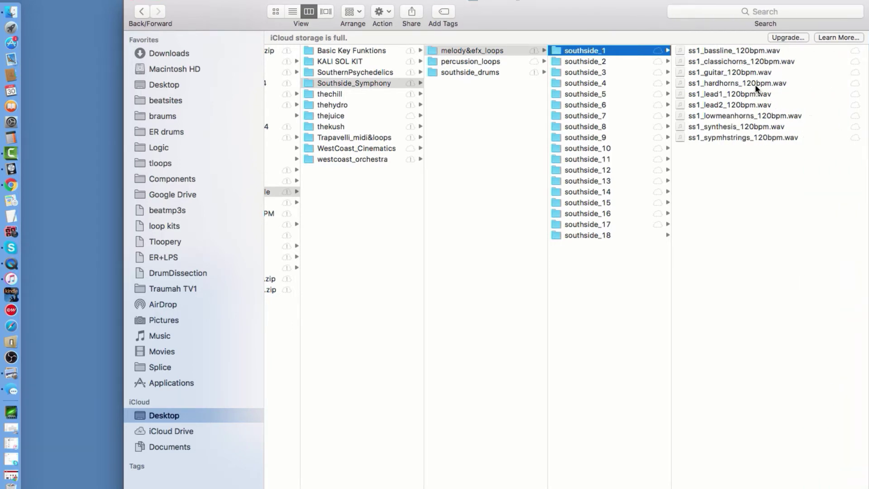
Step: Listen to ss1_classichorns_120bpm.wav and ss1_bassline_120bpm.wav in Quick Look
{"action": "left_click", "coordinate": [746, 61]}
{"action": "key", "text": "space"}
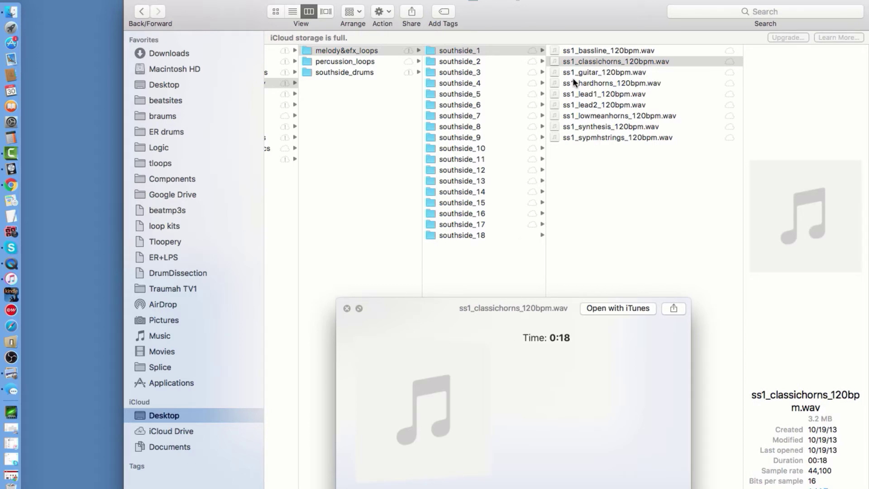
{"action": "left_click", "coordinate": [573, 52]}
{"action": "left_click", "coordinate": [573, 52]}
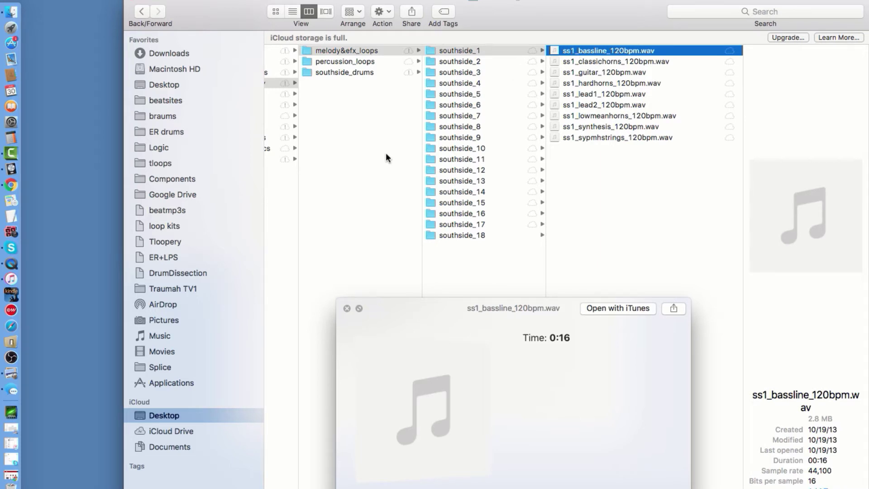
Step: Browse animated_tribe and block_awards in percussion_loops, and reopen the southside_drums folder
{"action": "scroll", "coordinate": [386, 158], "scroll_direction": "left", "scroll_amount": 3}
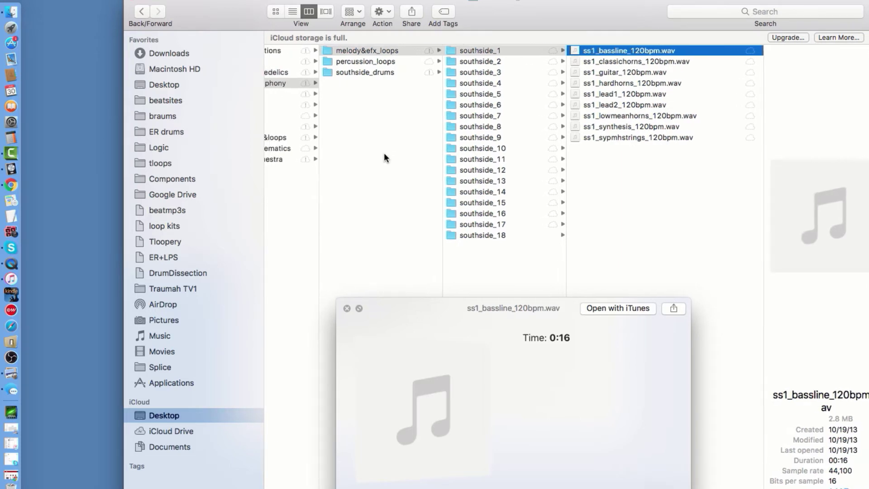
{"action": "left_click", "coordinate": [409, 62]}
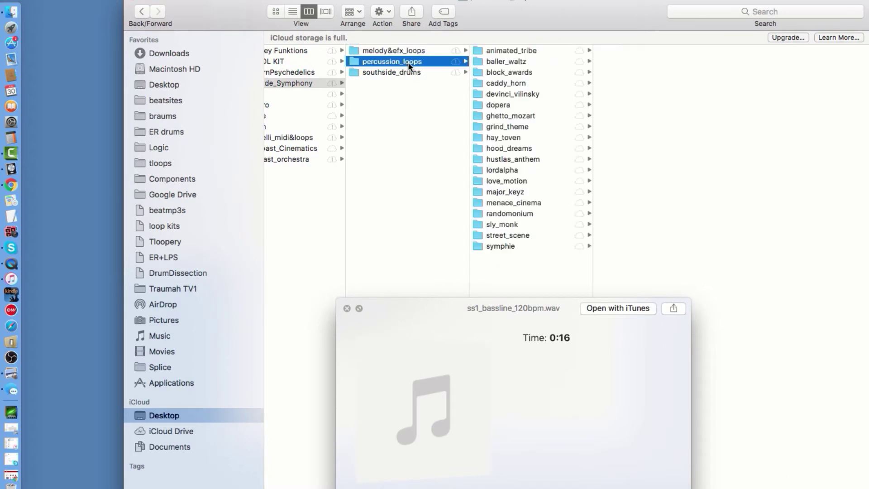
{"action": "left_click", "coordinate": [512, 50]}
{"action": "left_click", "coordinate": [507, 72]}
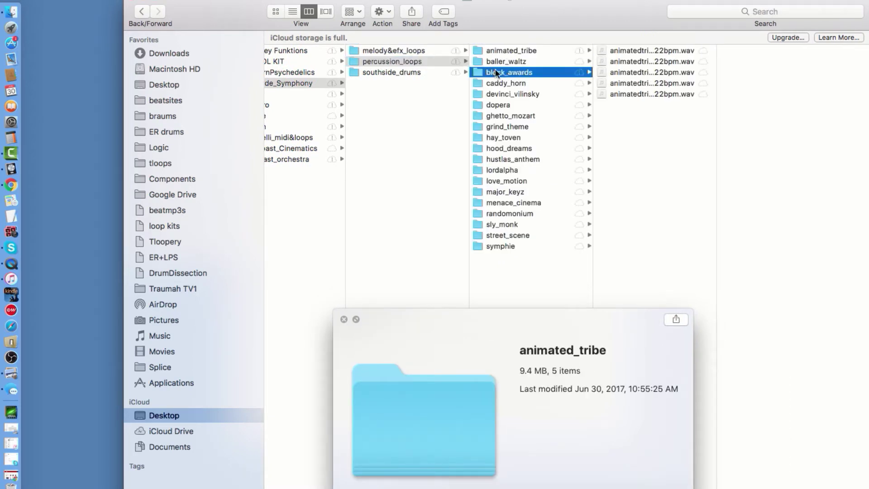
{"action": "left_click", "coordinate": [409, 70]}
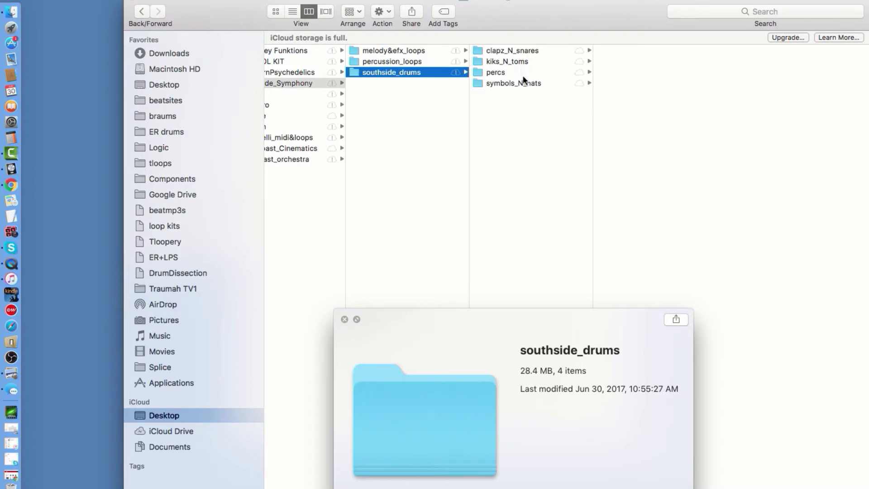
Step: Listen to _thekush_demo.mp3 from the thekush folder in Quick Look, and close the preview
{"action": "scroll", "coordinate": [408, 105], "scroll_direction": "left", "scroll_amount": 2}
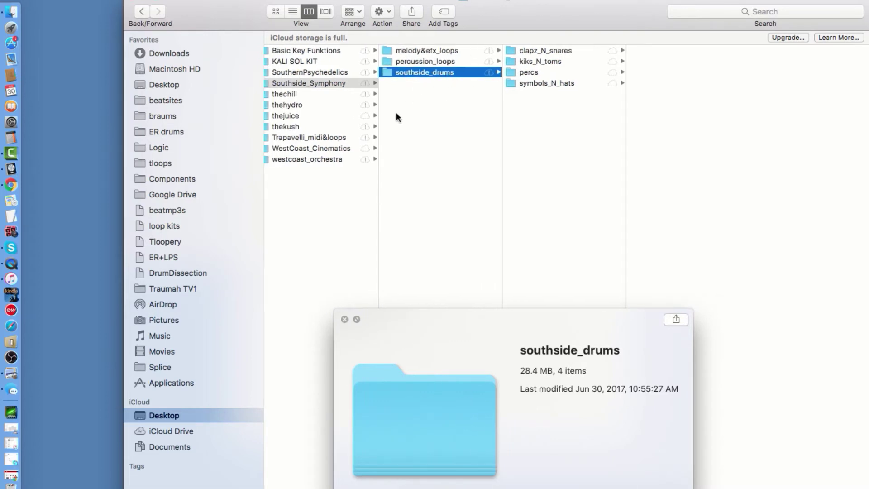
{"action": "left_click", "coordinate": [308, 123]}
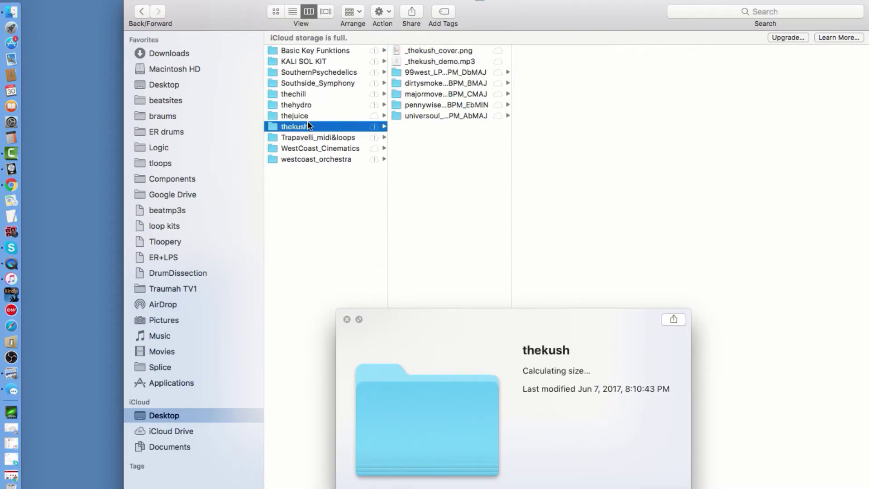
{"action": "left_click", "coordinate": [402, 62]}
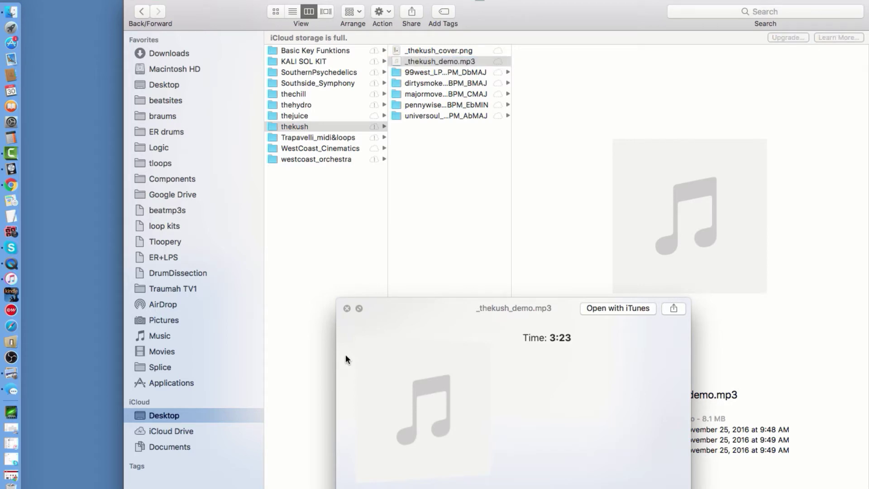
{"action": "left_click", "coordinate": [347, 308]}
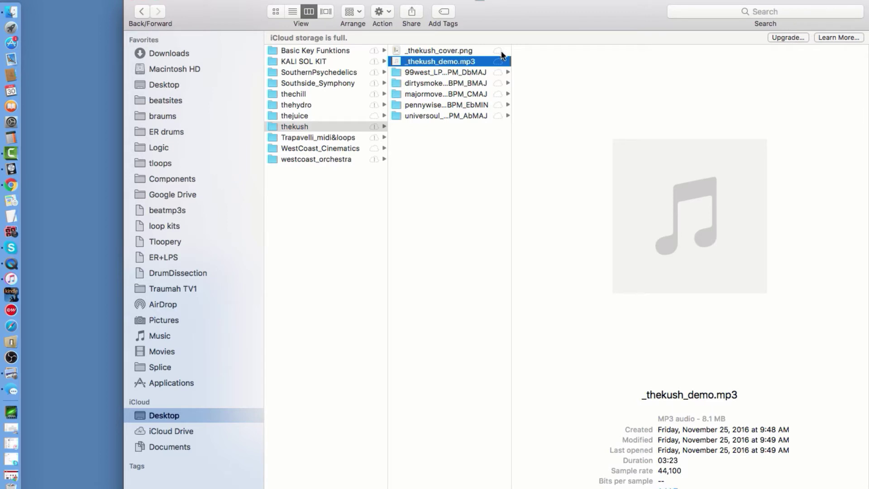
Step: Look through the 99west, dirtysmoke and pennywise folders inside thekush
{"action": "left_click", "coordinate": [439, 70]}
{"action": "left_click", "coordinate": [441, 85]}
{"action": "left_click", "coordinate": [441, 104]}
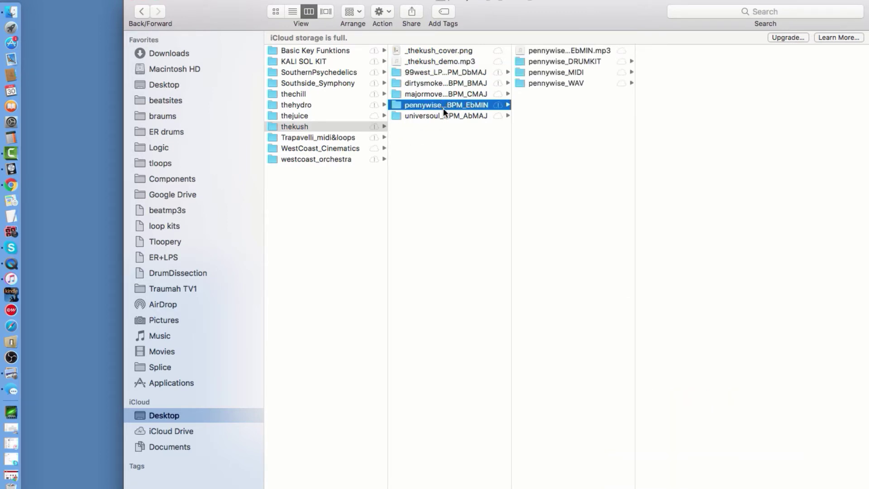
Step: Show the contents of the universoul folder inside thekush
{"action": "key", "text": "Return"}
{"action": "key", "text": "Escape"}
{"action": "left_click", "coordinate": [399, 115]}
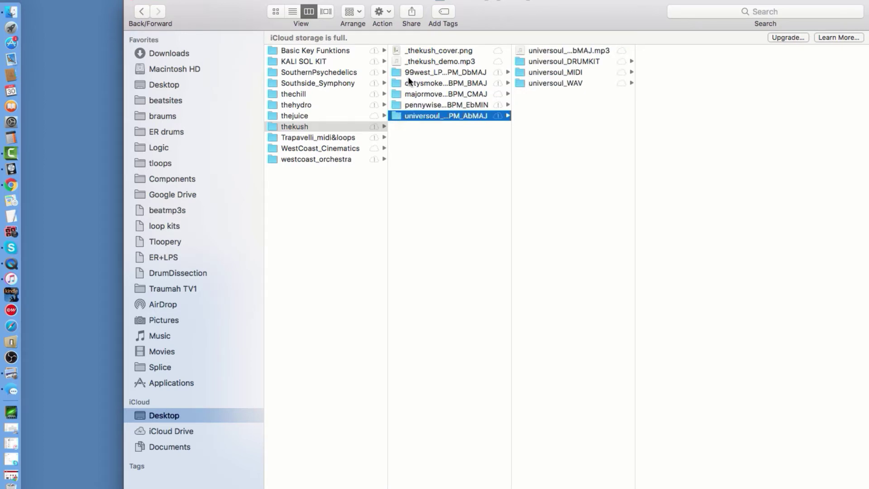
Step: Listen to _demfranklins_DEMO.mp3 from the DemFranklins_123bpm folder in Trapavelli_midi&loops
{"action": "left_click", "coordinate": [327, 136]}
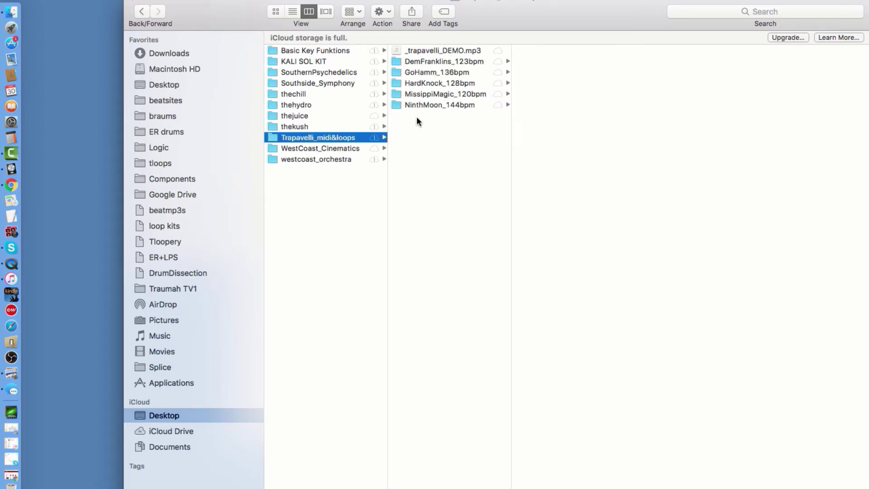
{"action": "left_click", "coordinate": [455, 60]}
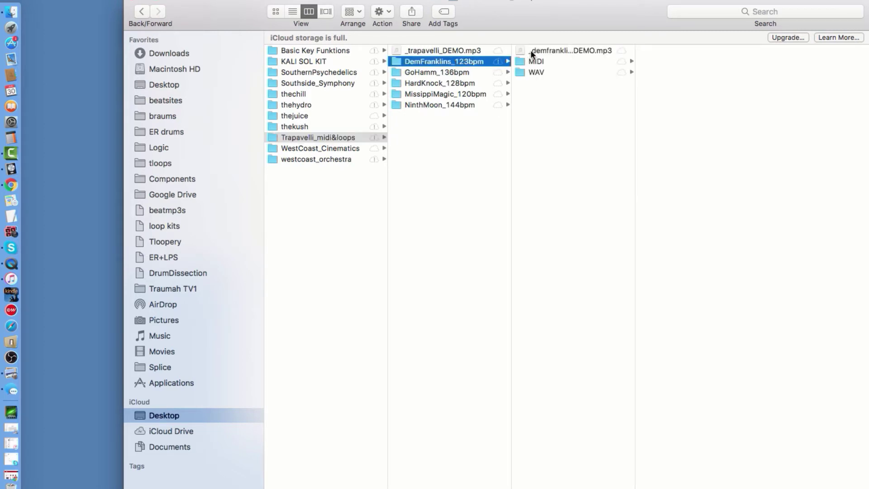
{"action": "left_click", "coordinate": [531, 50]}
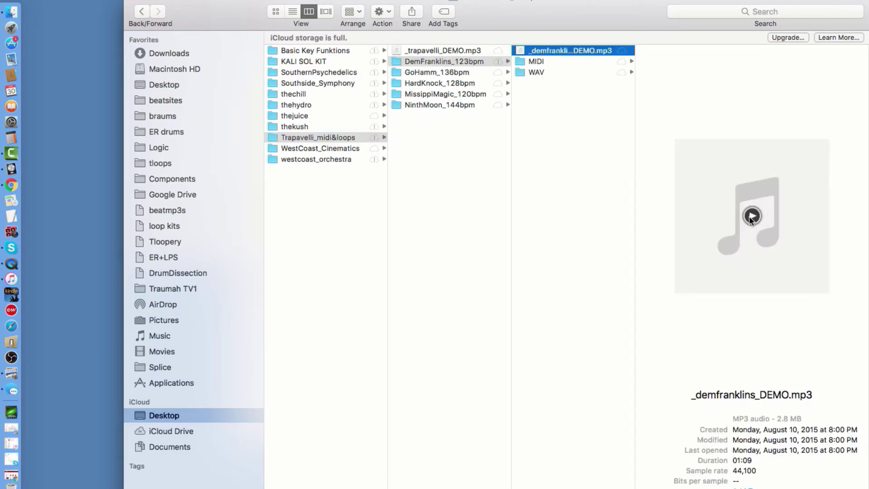
{"action": "left_click", "coordinate": [751, 216]}
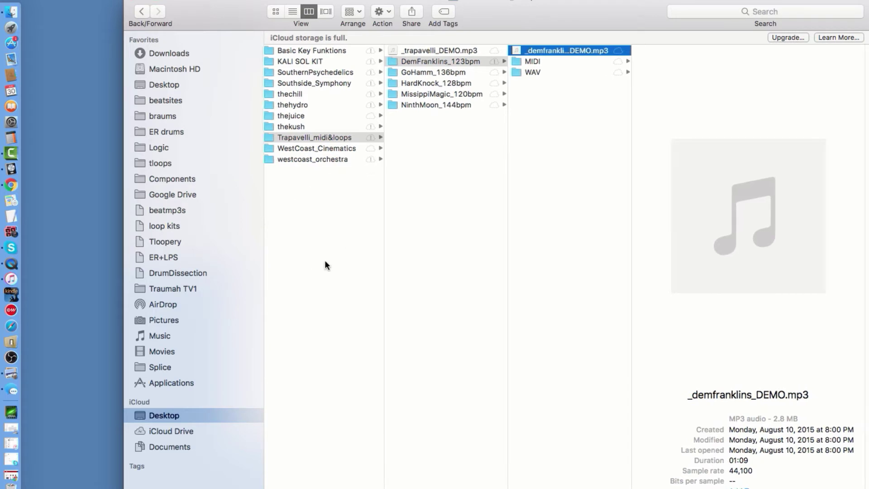
{"action": "left_click_drag", "start_coordinate": [651, 6], "coordinate": [605, 9]}
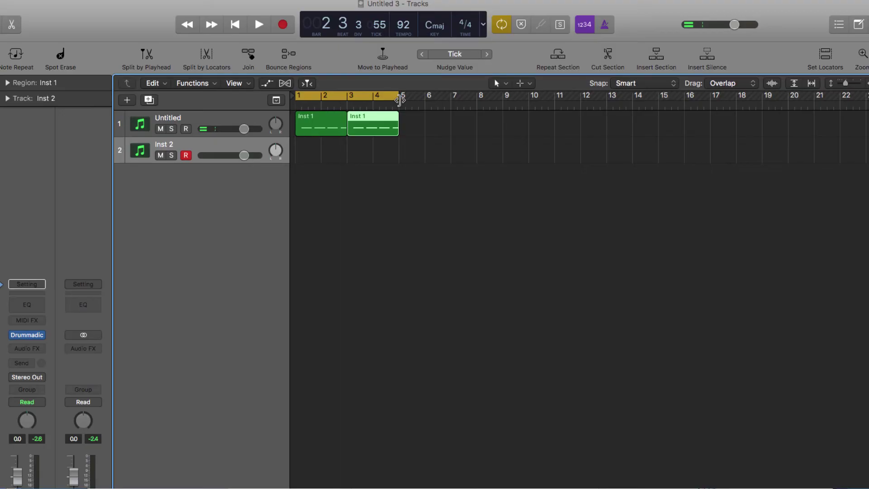
Step: In Logic Pro, play the bars 1 to 4 cycle and insert a Channel EQ on the Inst 2 track
{"action": "key", "text": "space"}
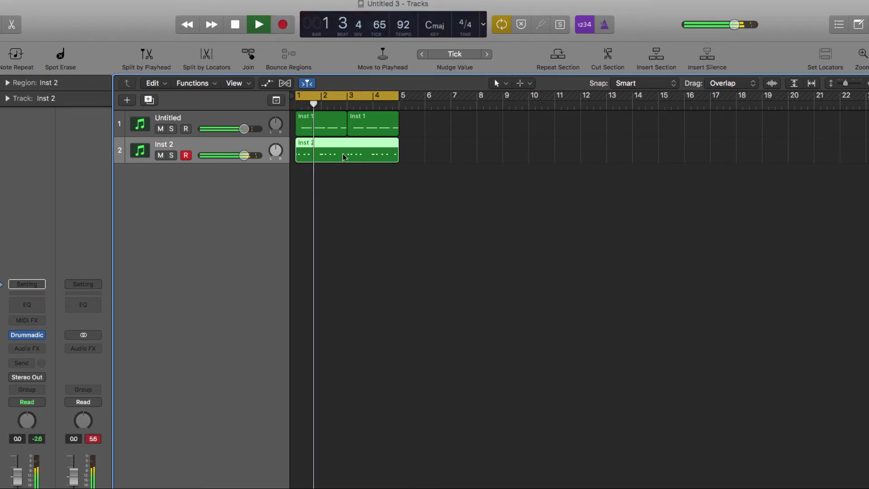
{"action": "left_click", "coordinate": [32, 305]}
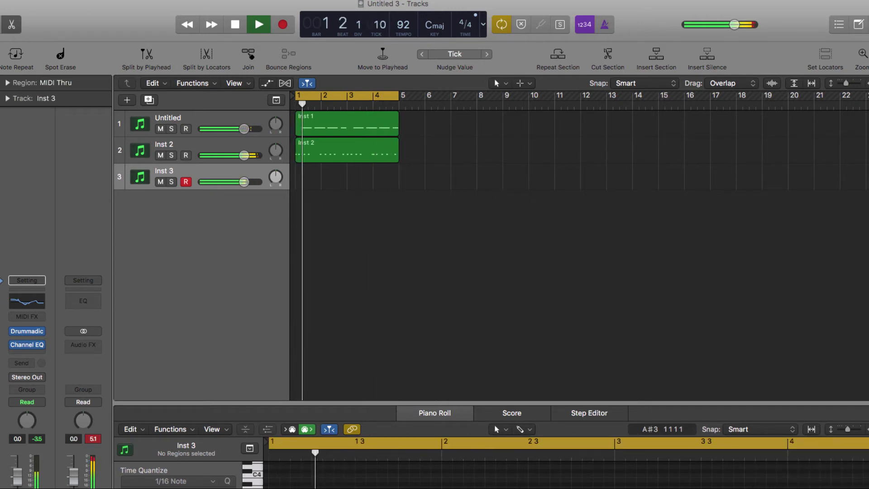
Step: Load the Trap Ops kit in Drummadic on the Inst 3 track and record its part over bars 1 to 4
{"action": "left_click_drag", "start_coordinate": [0, 63], "coordinate": [717, 40]}
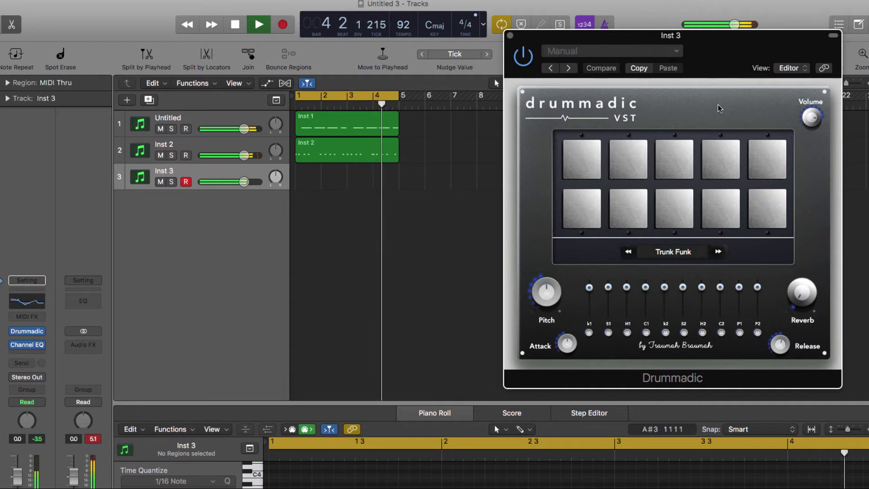
{"action": "left_click", "coordinate": [625, 255]}
{"action": "left_click", "coordinate": [624, 255]}
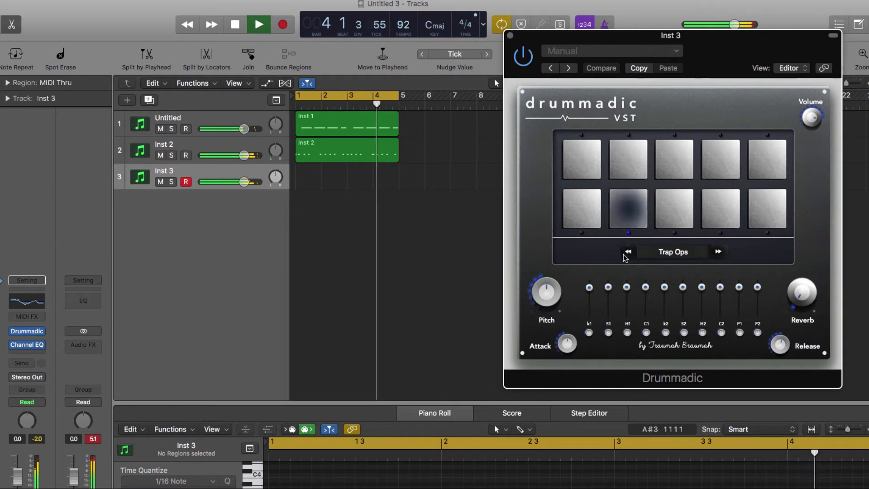
{"action": "key", "text": "r"}
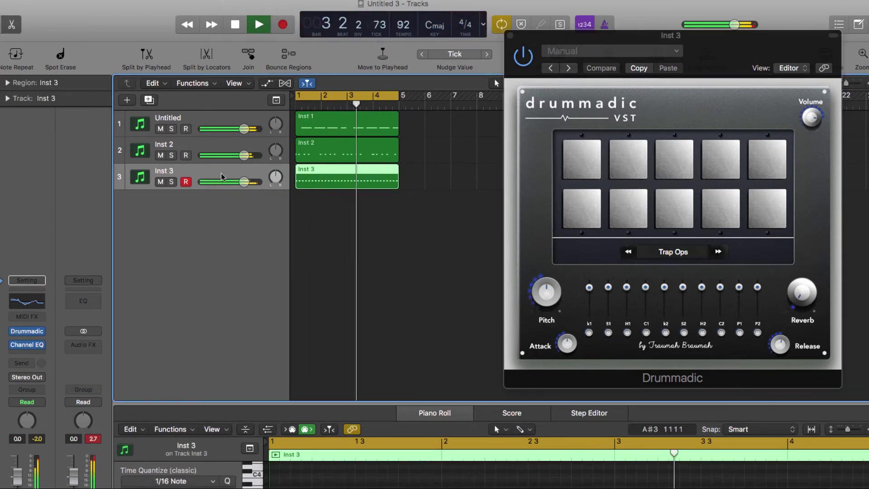
Step: Audition earlier Drummadic kits on the Inst 2 track during playback, settle on Street Art, and close the plug-in window
{"action": "left_click", "coordinate": [219, 151]}
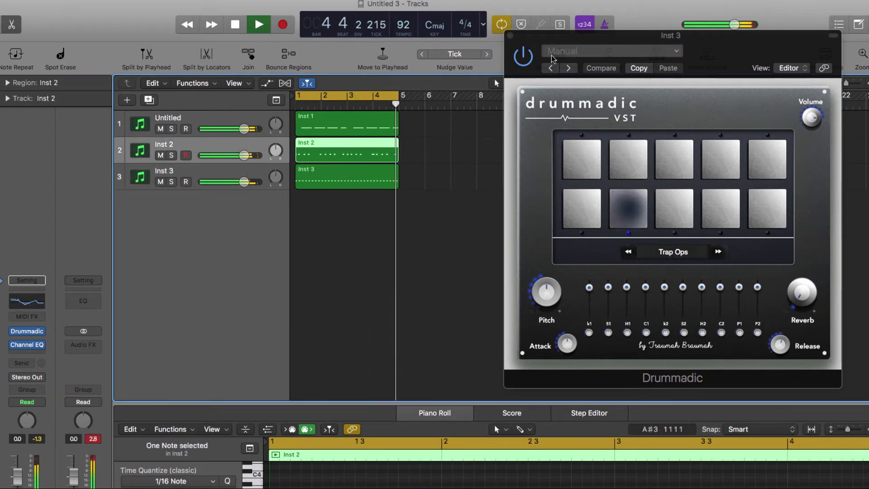
{"action": "left_click", "coordinate": [510, 35]}
{"action": "mouse_move", "coordinate": [32, 334]}
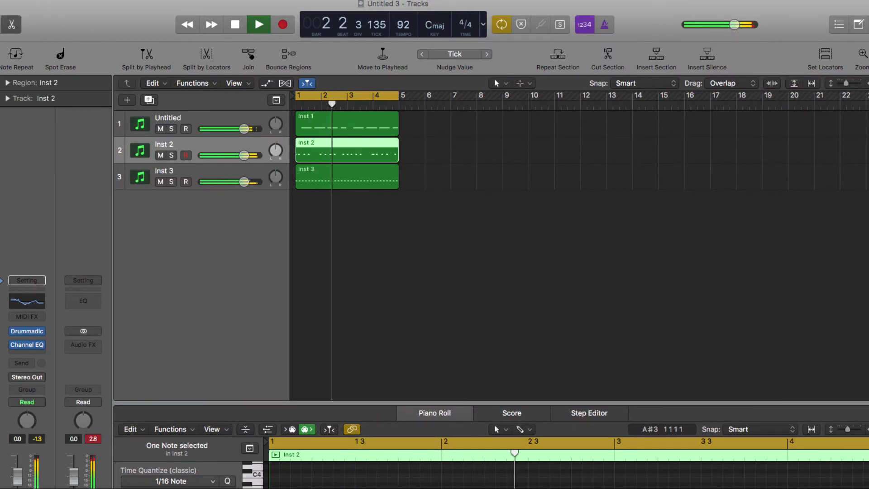
{"action": "left_click_drag", "start_coordinate": [0, 48], "coordinate": [724, 27]}
{"action": "left_click", "coordinate": [638, 246]}
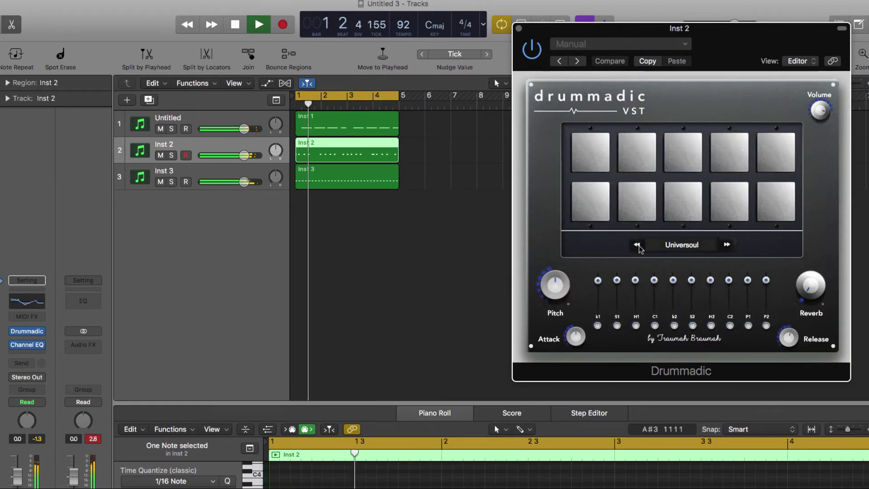
{"action": "left_click", "coordinate": [638, 246]}
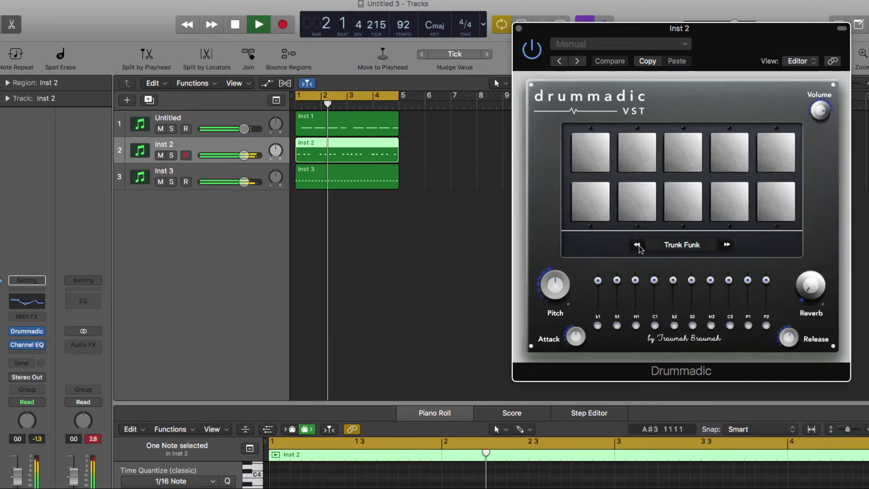
{"action": "left_click", "coordinate": [638, 245]}
{"action": "left_click", "coordinate": [638, 245]}
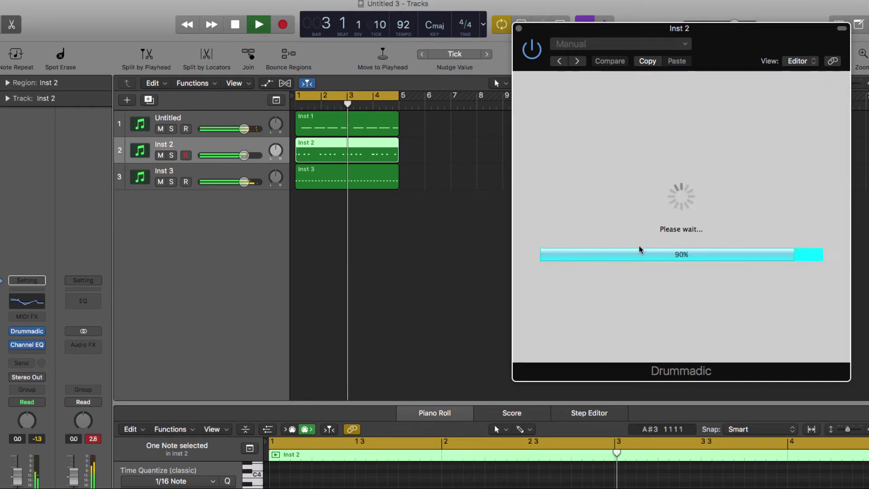
{"action": "left_click", "coordinate": [639, 245]}
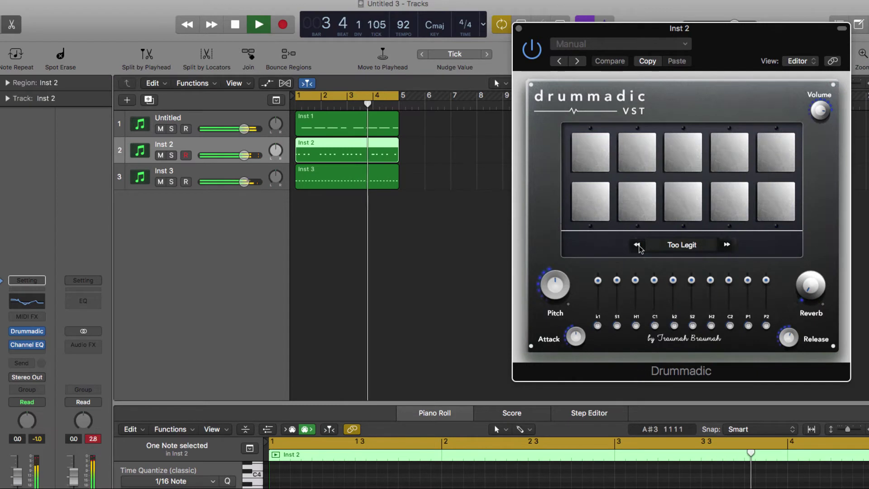
{"action": "left_click", "coordinate": [639, 248]}
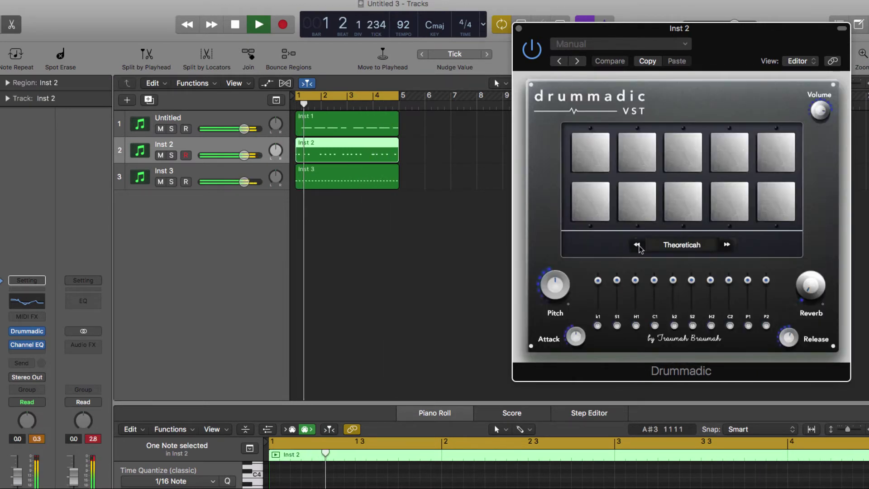
{"action": "left_click", "coordinate": [639, 247]}
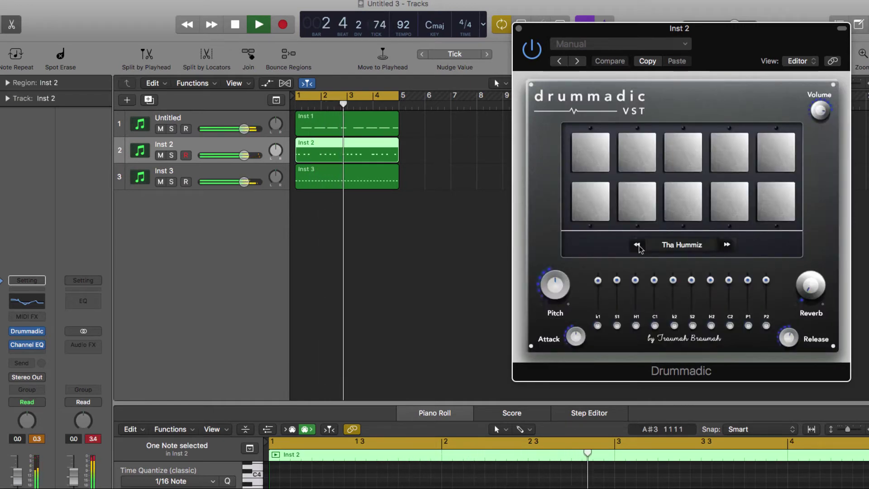
{"action": "left_click", "coordinate": [639, 247]}
{"action": "left_click", "coordinate": [640, 247]}
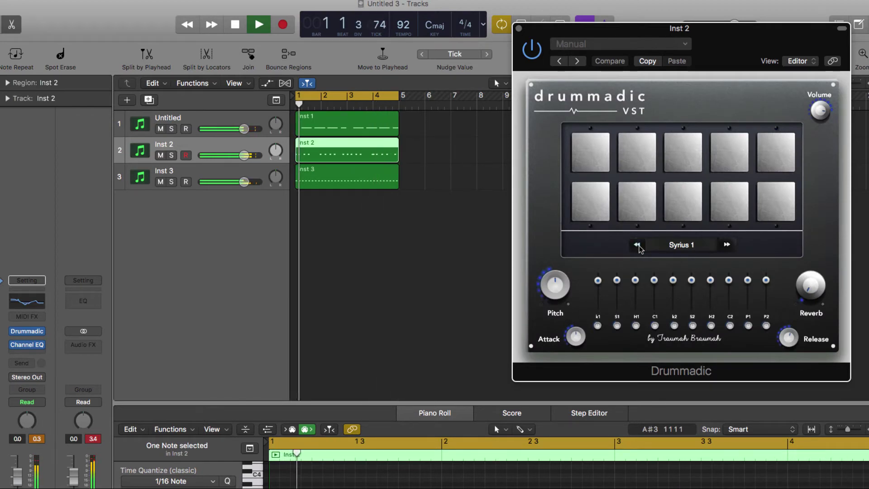
{"action": "left_click", "coordinate": [637, 245]}
{"action": "left_click", "coordinate": [638, 245]}
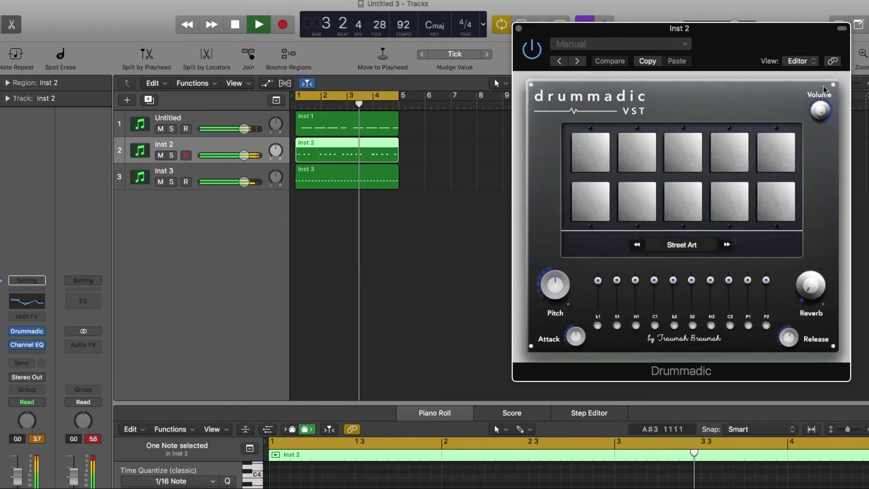
{"action": "left_click", "coordinate": [519, 28]}
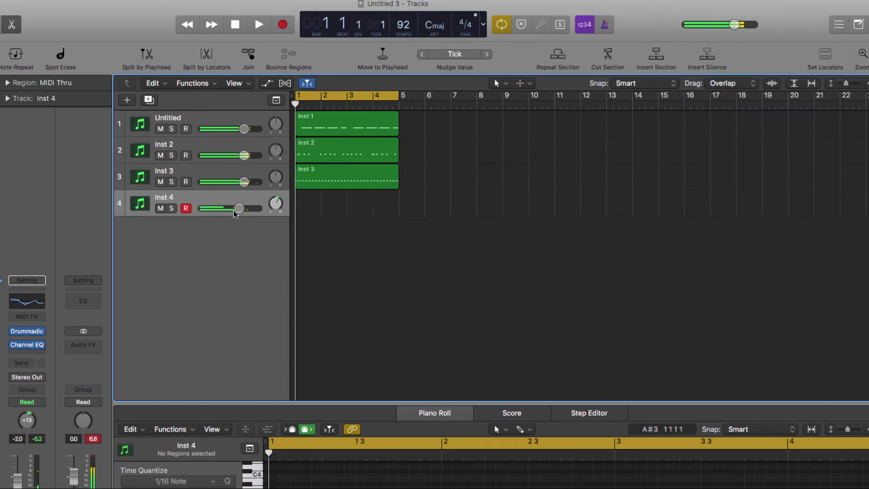
Step: Record a Drummadic part on the Inst 4 track over bars 1 to 4
{"action": "key", "text": "r"}
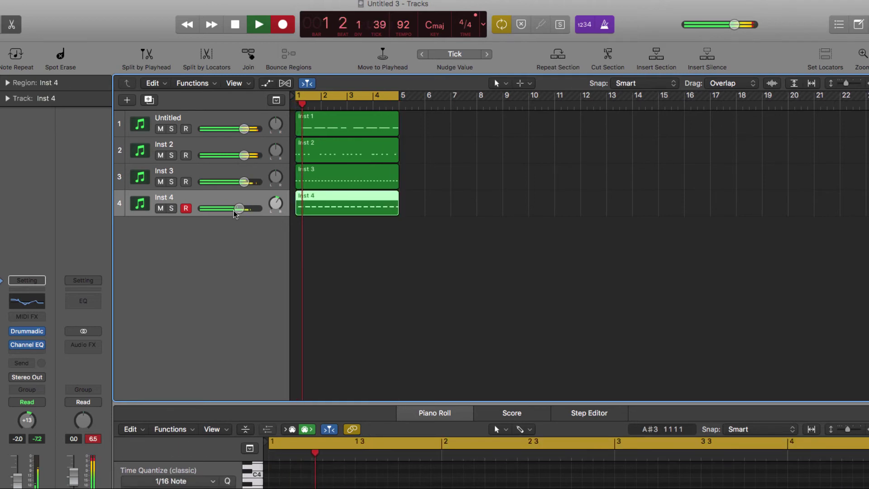
{"action": "key", "text": "r"}
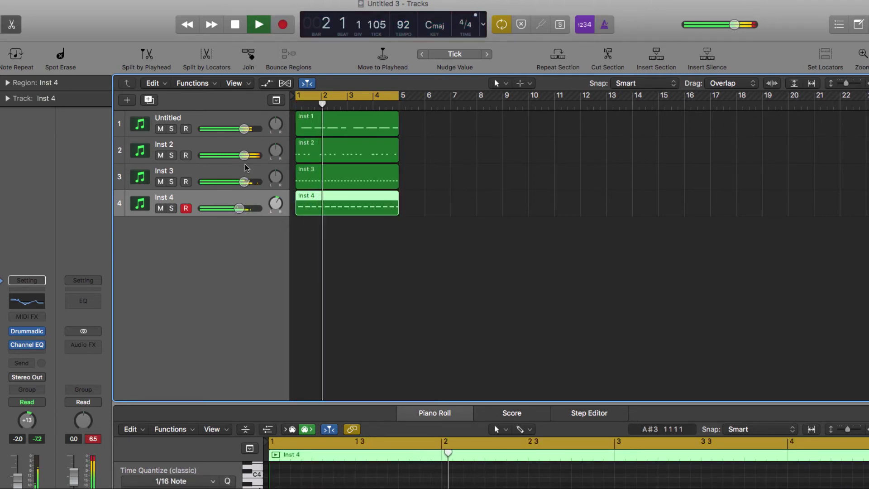
Step: Duplicate the Inst 4 track as Inst 5, pan the new track slightly left, and record its part
{"action": "key", "text": "super+d"}
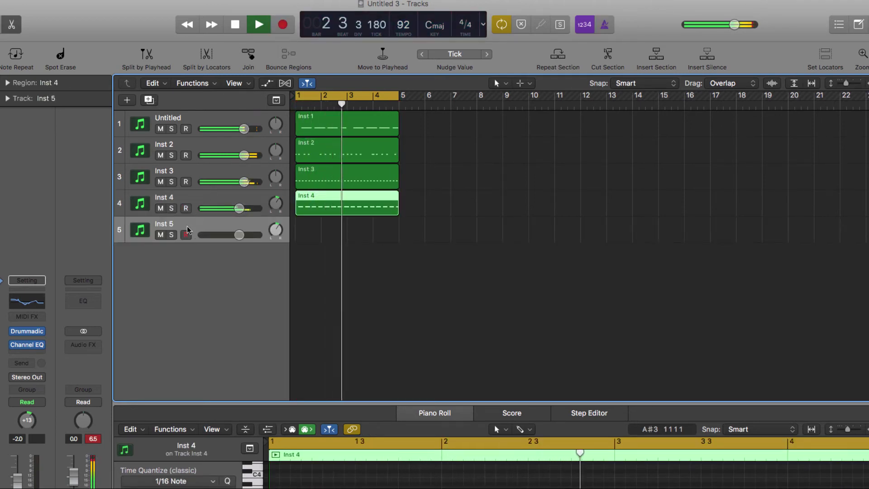
{"action": "left_click_drag", "start_coordinate": [276, 230], "coordinate": [281, 242]}
{"action": "key", "text": "r"}
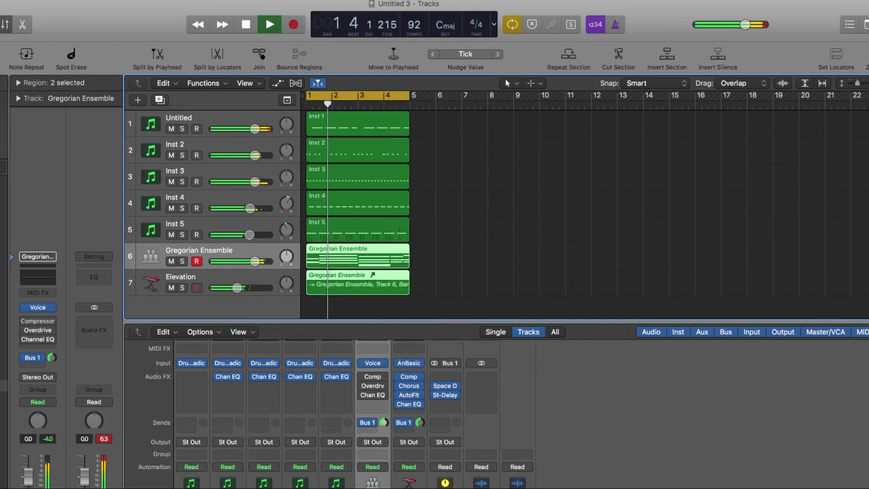
Step: Repeat the four-bar section on all tracks and extend the cycle range to the start of bar 9
{"action": "left_click", "coordinate": [569, 57]}
{"action": "left_click_drag", "start_coordinate": [407, 97], "coordinate": [512, 112]}
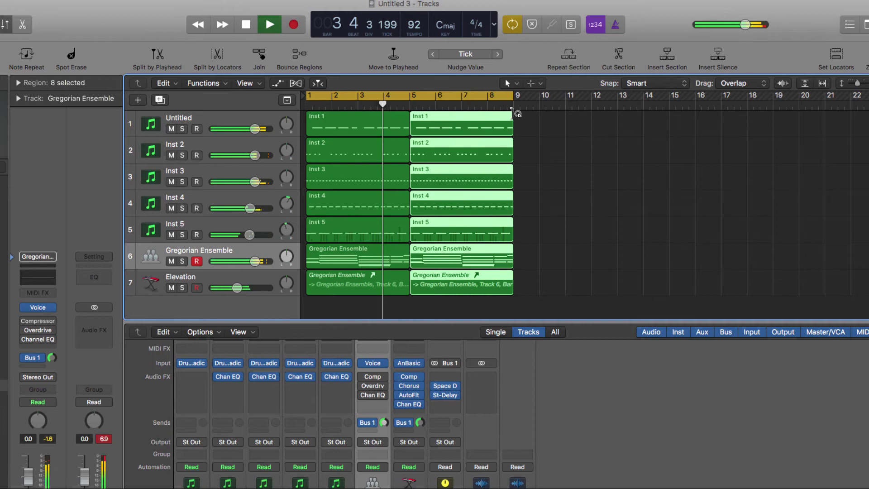
{"action": "left_click", "coordinate": [532, 125]}
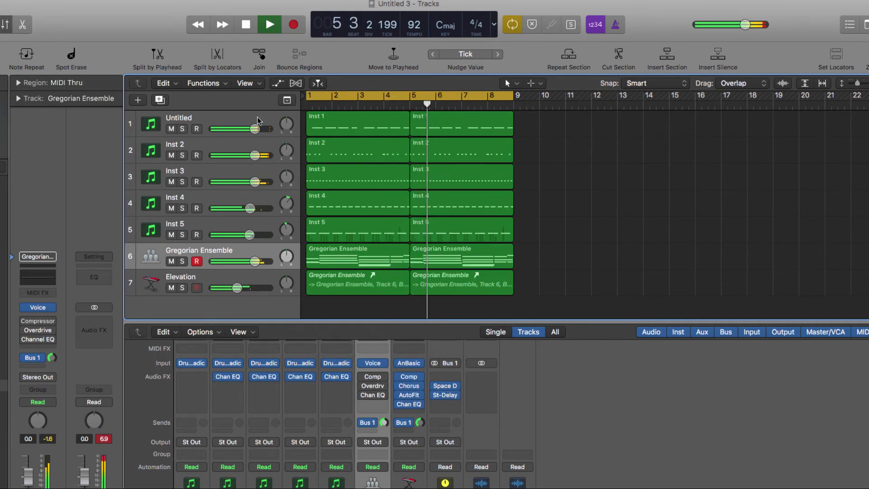
Step: Join the two regions on each of the Untitled, Inst 2 and Inst 3 tracks, and select the Inst 4 regions
{"action": "left_click", "coordinate": [257, 117]}
{"action": "key", "text": "super+j"}
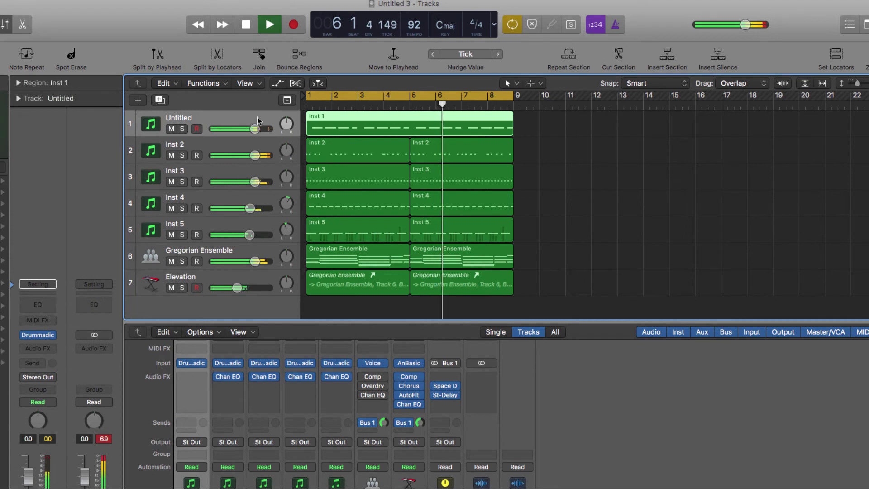
{"action": "left_click", "coordinate": [239, 149]}
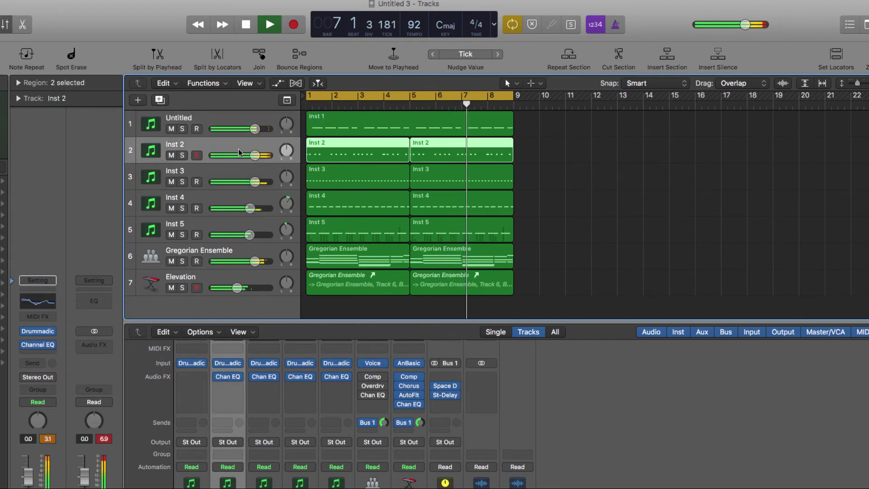
{"action": "key", "text": "super+j"}
{"action": "left_click", "coordinate": [236, 175]}
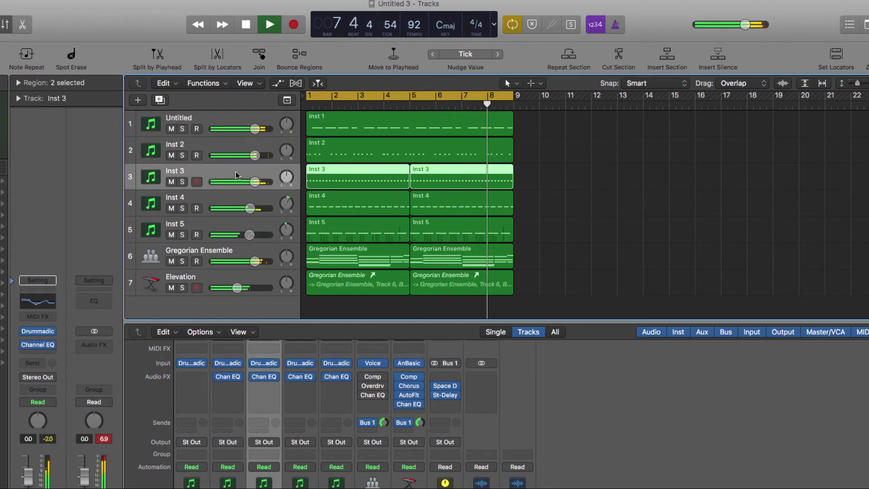
{"action": "key", "text": "super+j"}
{"action": "left_click", "coordinate": [226, 201]}
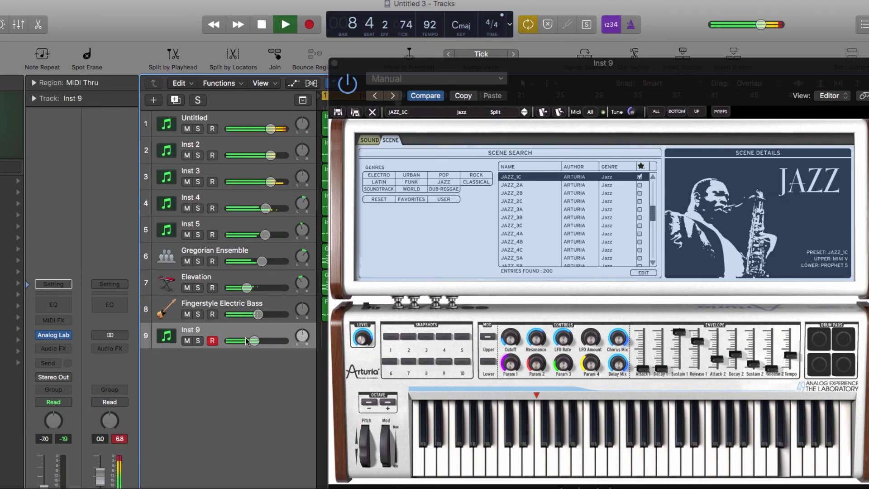
Step: Record an Analog Lab melody on the Inst 9 track from bar 5 to about bar 14, with the metronome off
{"action": "key", "text": "space"}
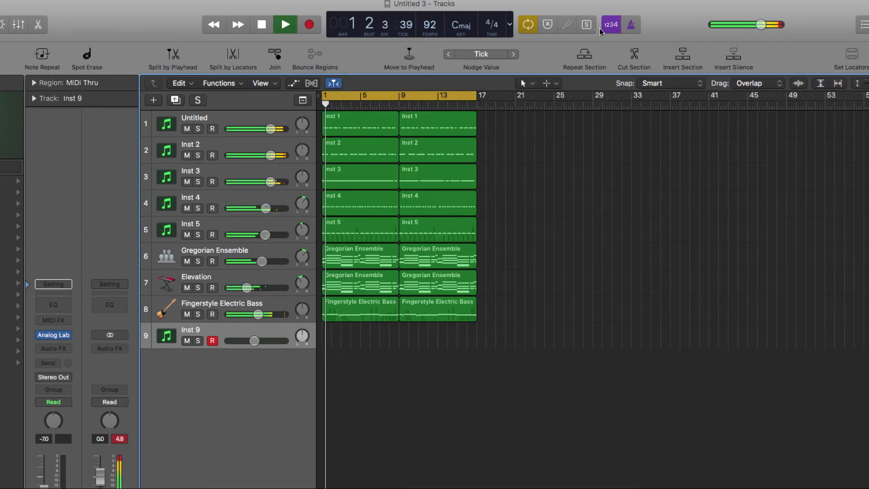
{"action": "key", "text": "r"}
{"action": "left_click", "coordinate": [630, 26]}
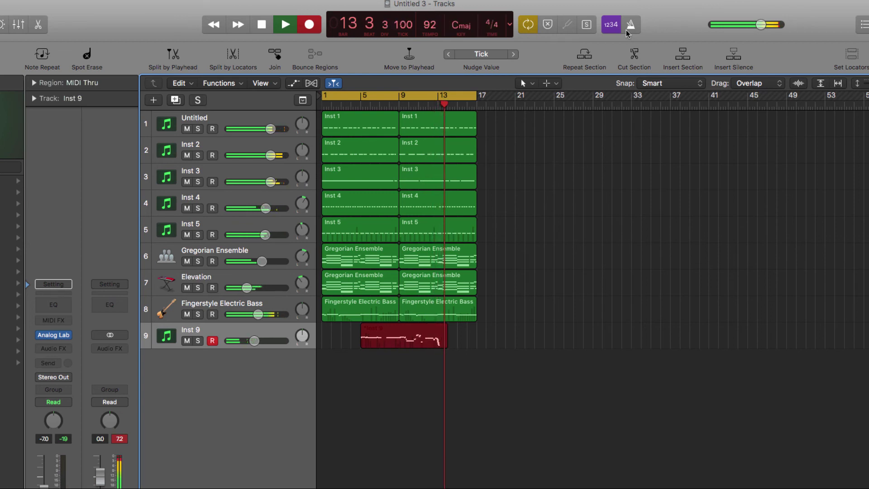
{"action": "key", "text": "shift+r"}
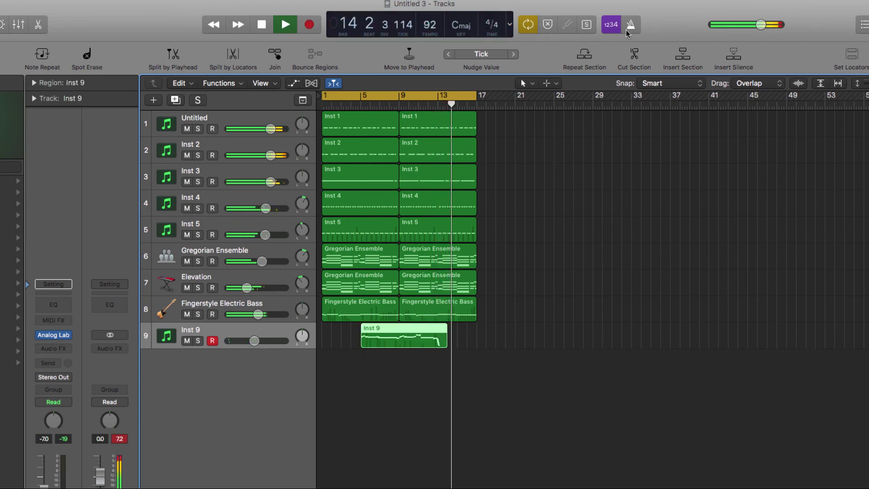